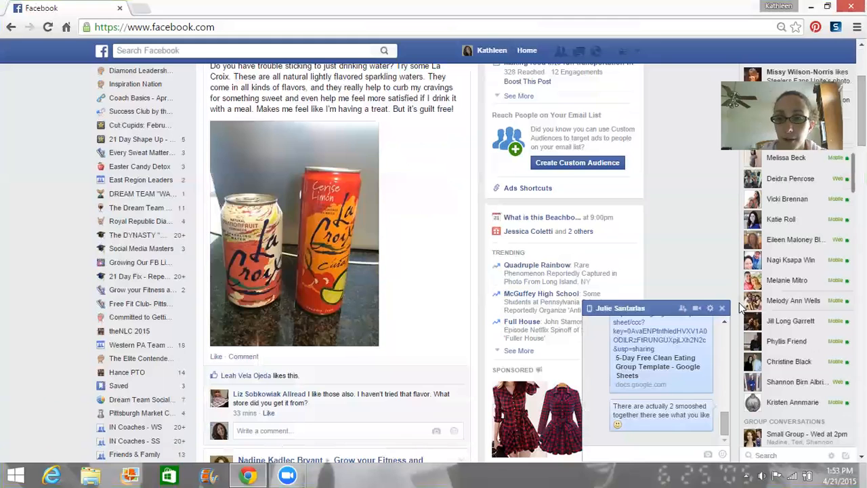
# Step: Close the chat conversation and start a new group from the sidebar's GROUPS section
pyautogui.click(722, 308)
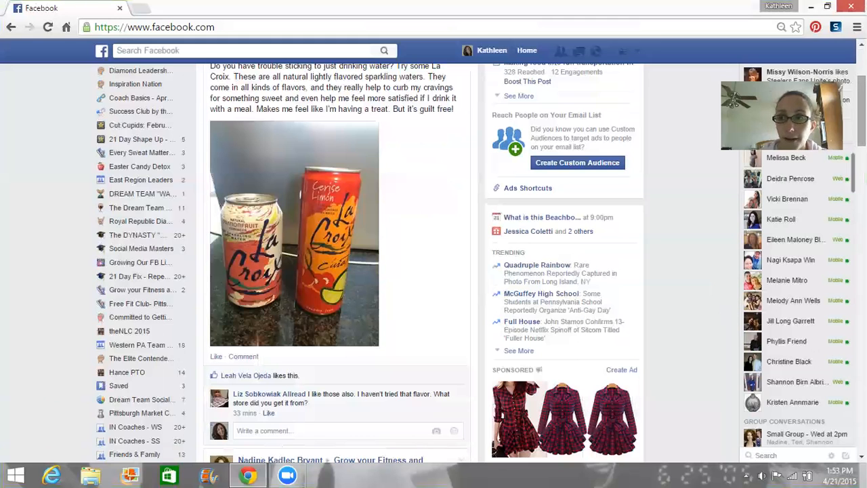
pyautogui.scroll(-4, 433, 264)
pyautogui.scroll(-1, 433, 264)
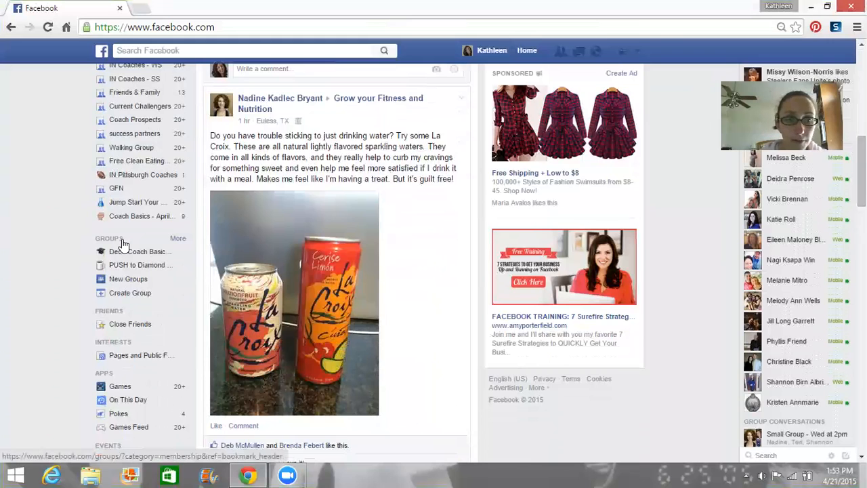
pyautogui.click(130, 293)
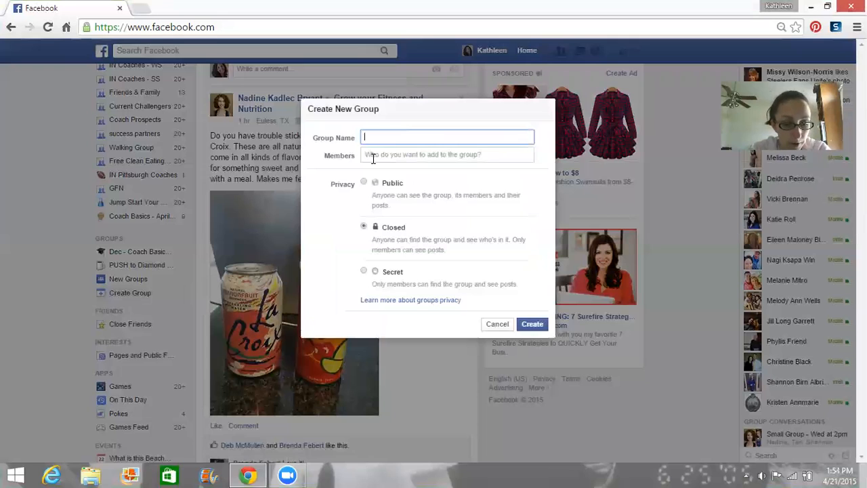
# Step: Enter 'Free Clean Eating' as the group name and move to the Members field
pyautogui.write('Free ')
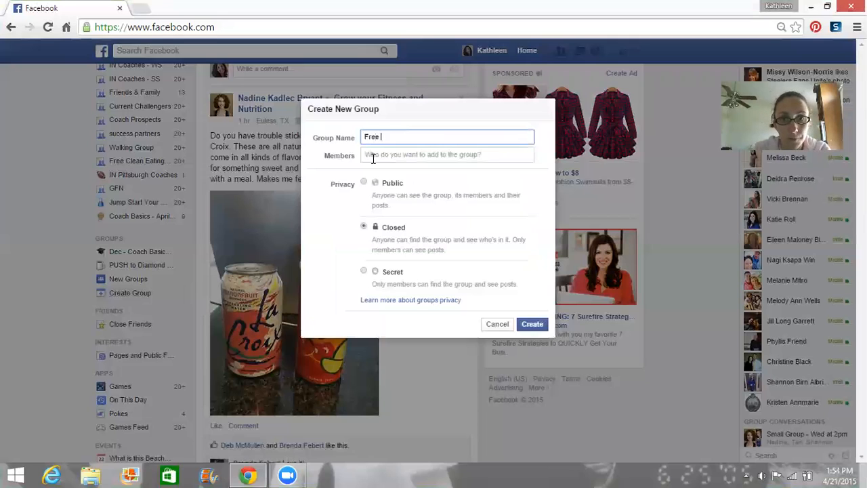
pyautogui.write('Clean Eating')
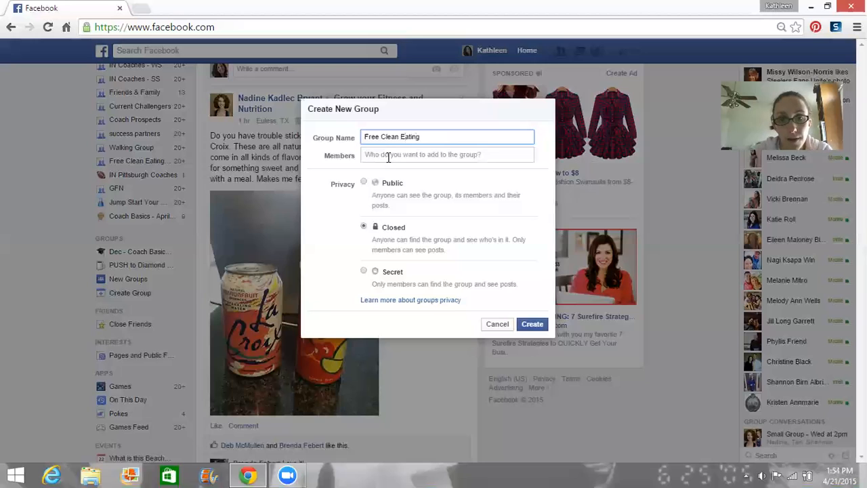
pyautogui.click(388, 156)
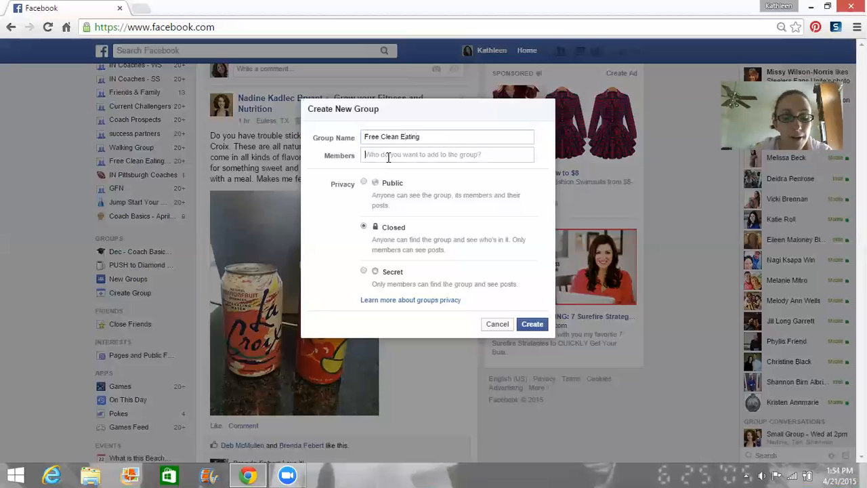
# Step: Add a friend found by first name as a member and create the closed group
pyautogui.write('Julie')
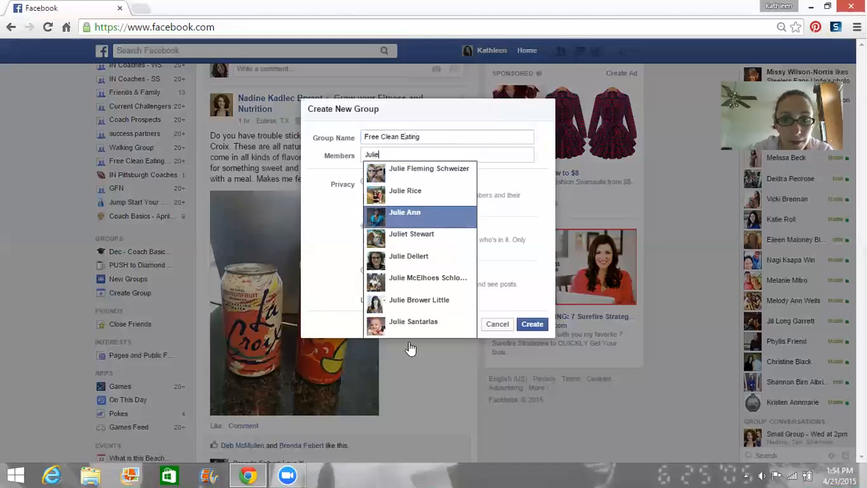
pyautogui.click(406, 323)
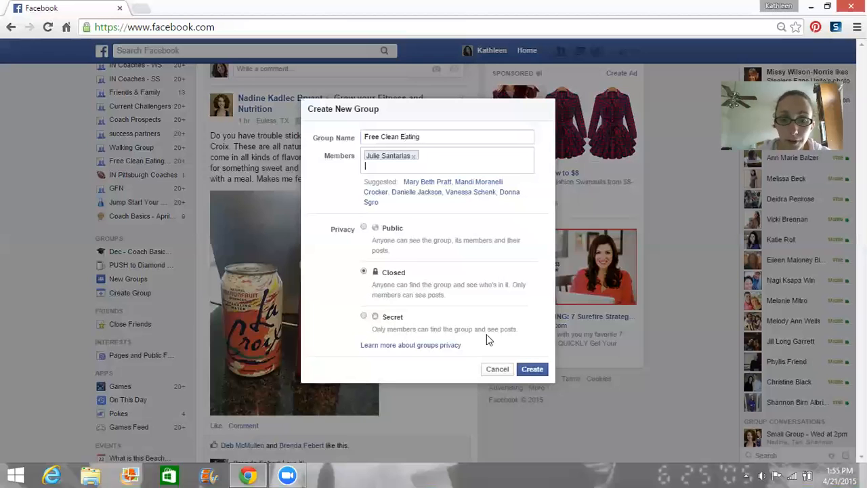
pyautogui.click(532, 369)
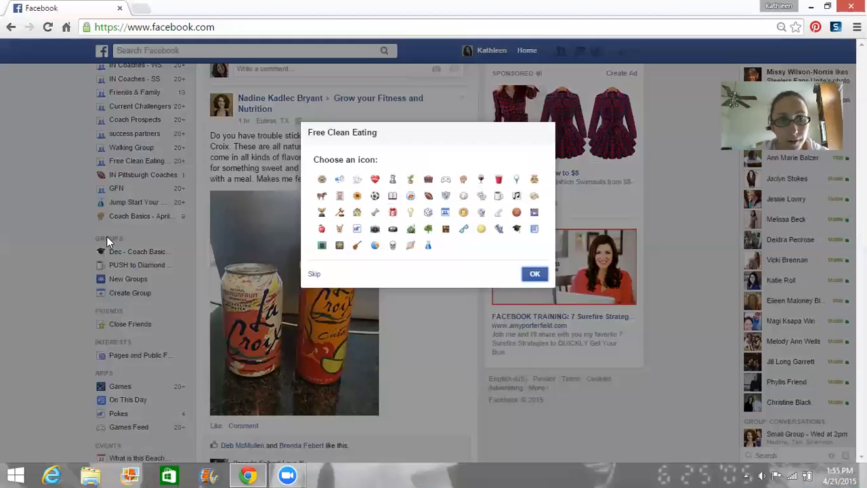
# Step: Set the link symbol as the group icon and begin uploading a cover photo
pyautogui.click(465, 230)
pyautogui.click(532, 274)
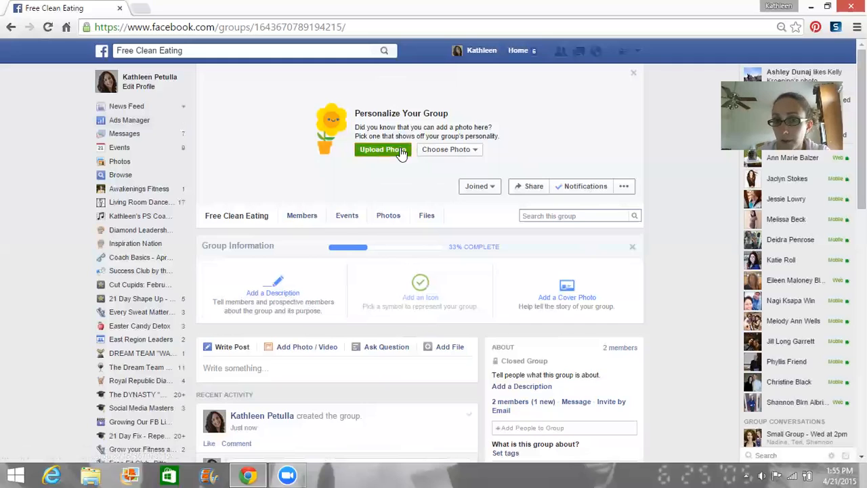
pyautogui.click(401, 151)
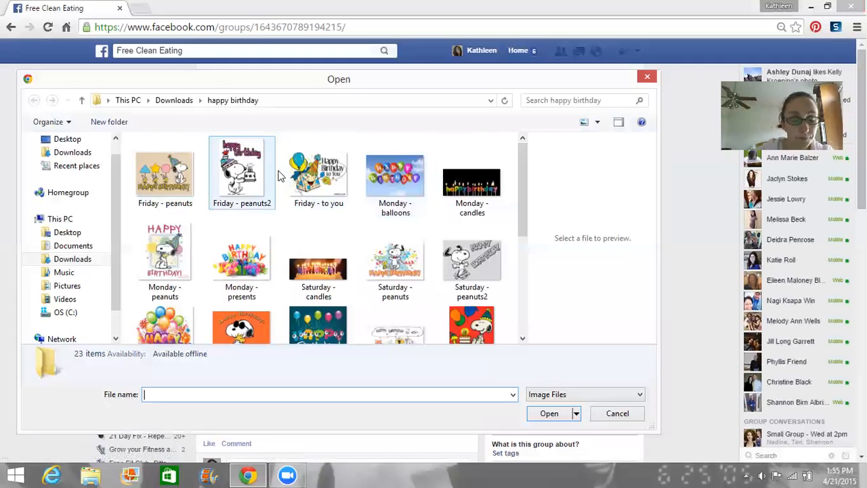
# Step: Choose the 'welcome' image from Downloads > cover photos as the group cover
pyautogui.click(177, 100)
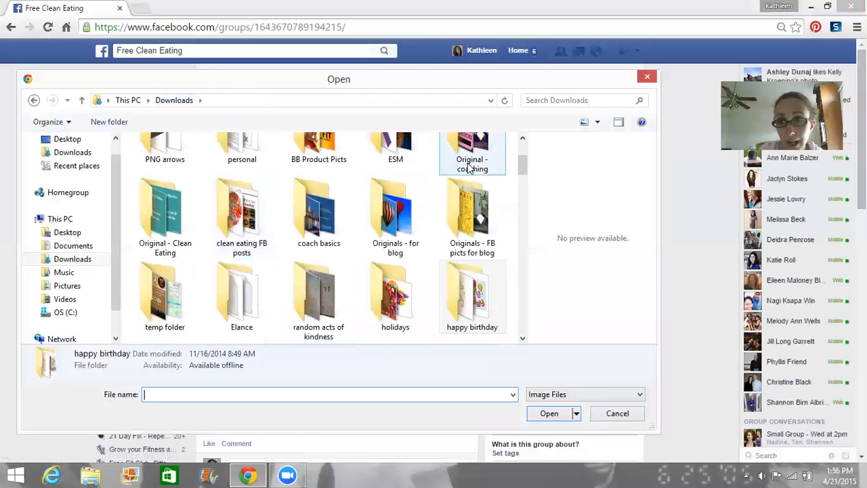
pyautogui.moveTo(525, 172); pyautogui.dragTo(533, 218)
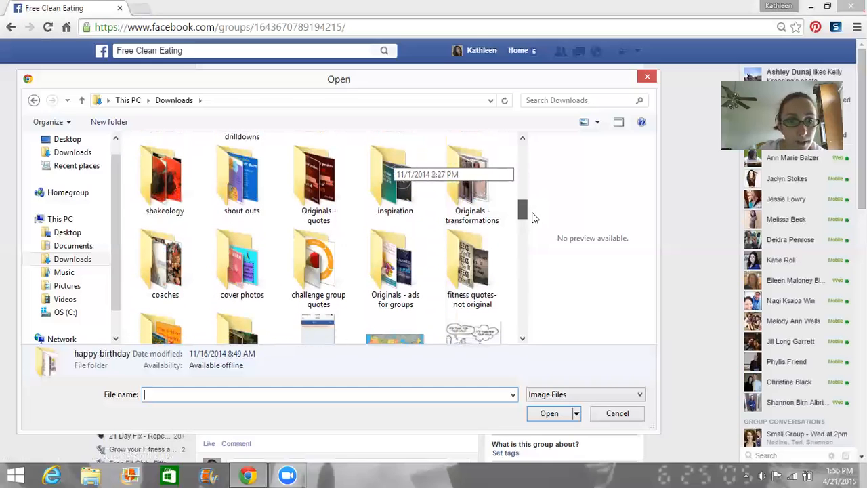
pyautogui.doubleClick(242, 283)
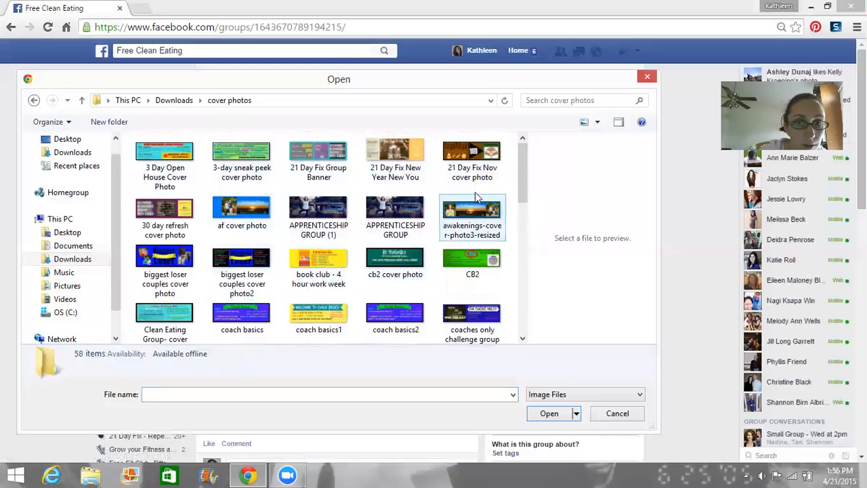
pyautogui.moveTo(522, 180); pyautogui.dragTo(517, 313)
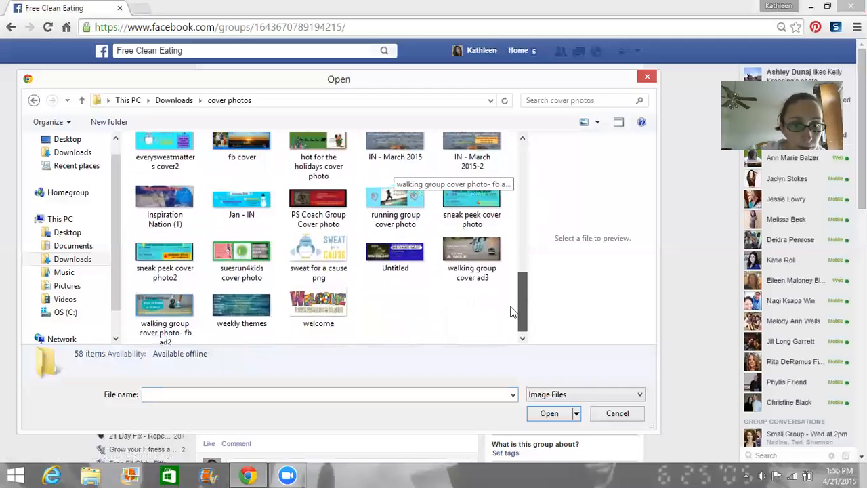
pyautogui.click(300, 313)
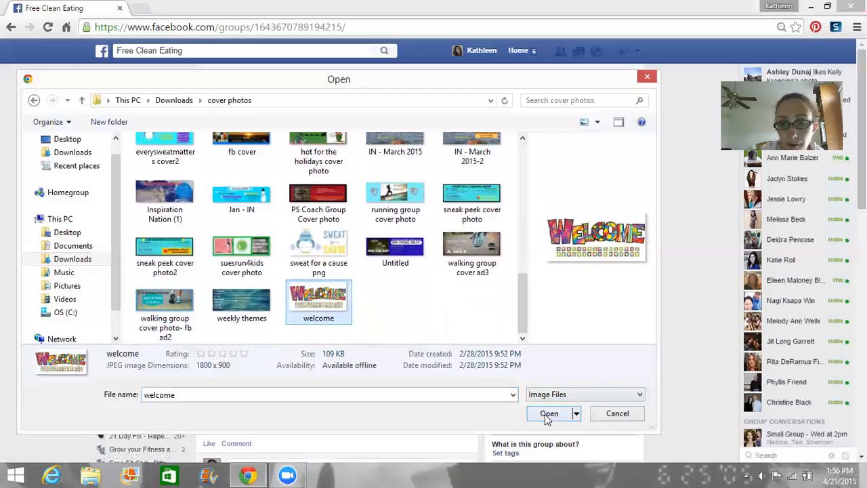
pyautogui.click(549, 413)
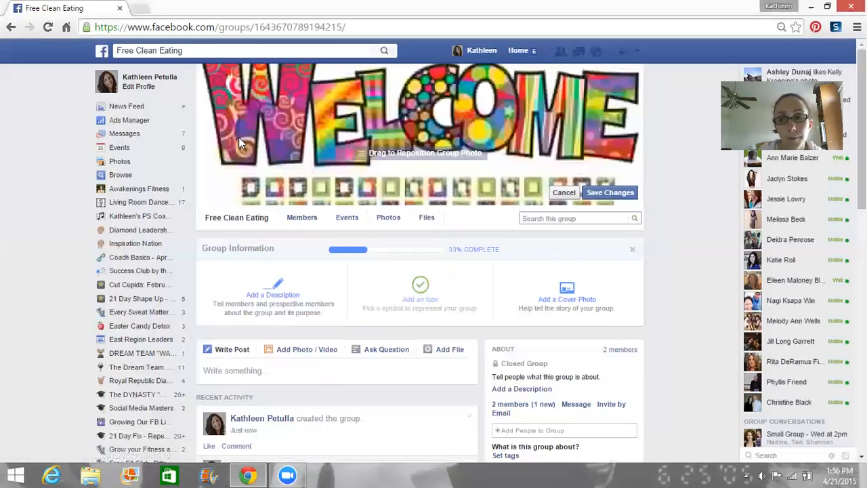
# Step: Shift the WELCOME cover photo slightly downward and save its position
pyautogui.moveTo(472, 103); pyautogui.dragTo(471, 129)
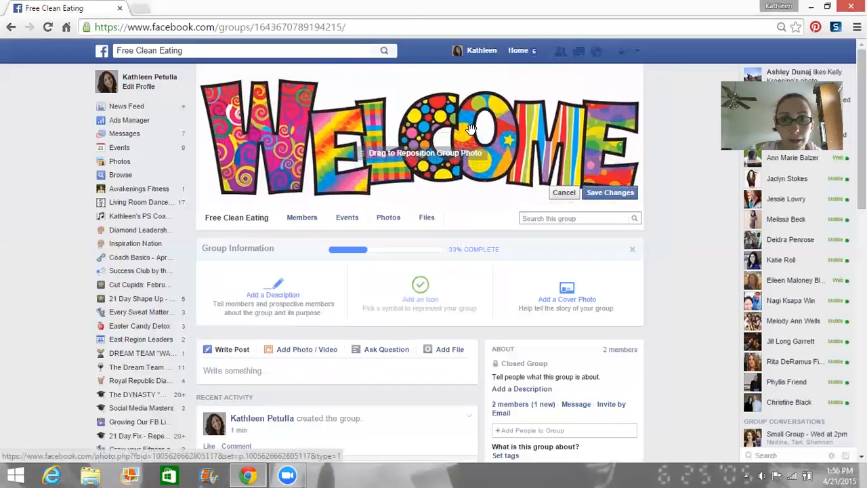
pyautogui.click(609, 194)
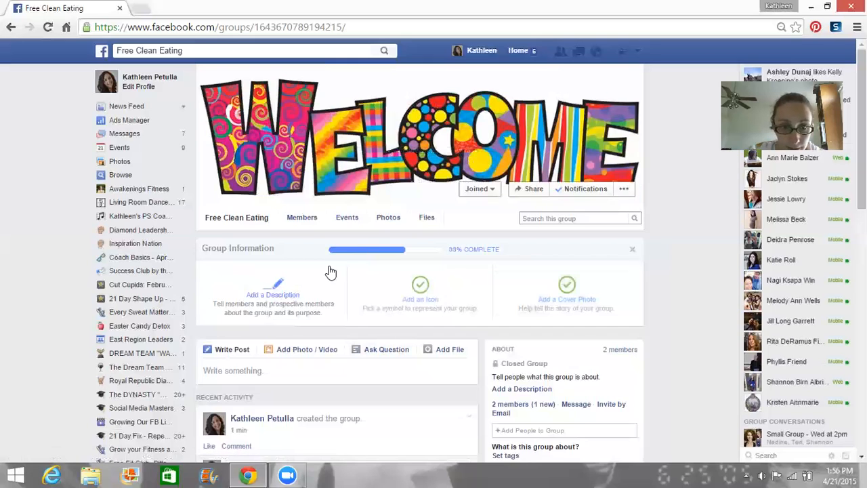
# Step: Add 'Welcome to our Free Clean Eating.' under Group Information and save it
pyautogui.click(278, 299)
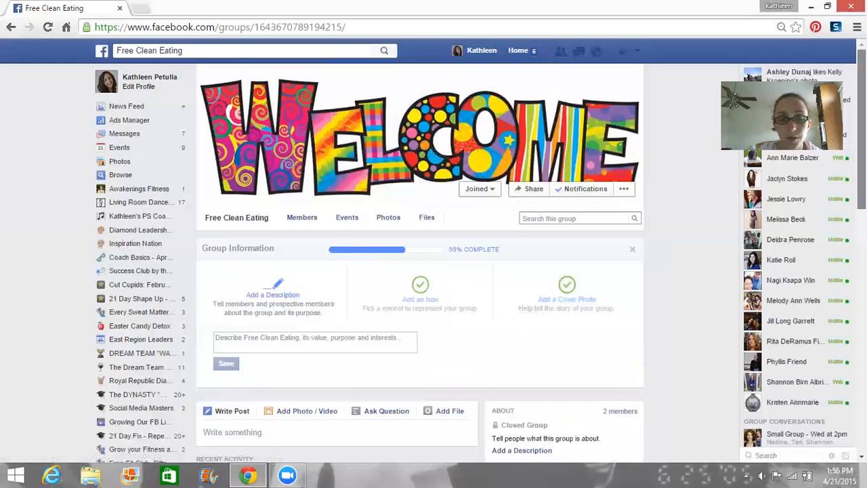
pyautogui.moveTo(861, 180); pyautogui.dragTo(861, 189)
pyautogui.click(318, 314)
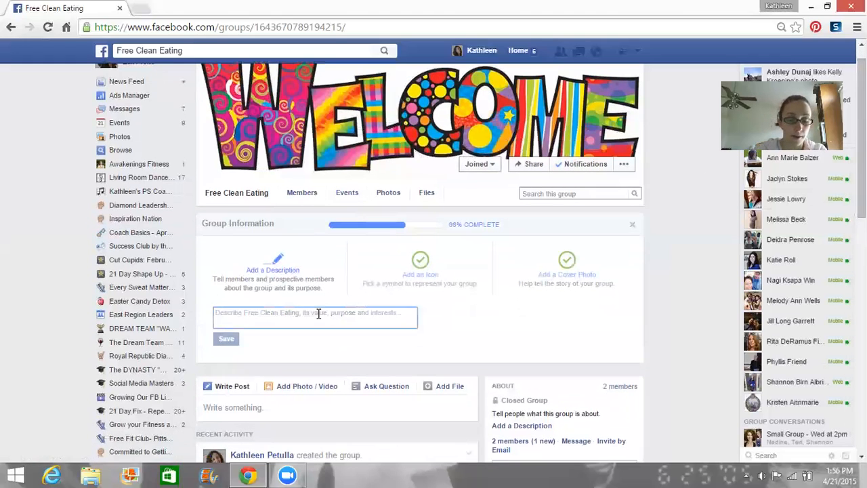
pyautogui.write('Welc')
pyautogui.press('BackSpace')
pyautogui.press('BackSpace')
pyautogui.press('BackSpace')
pyautogui.write('elco')
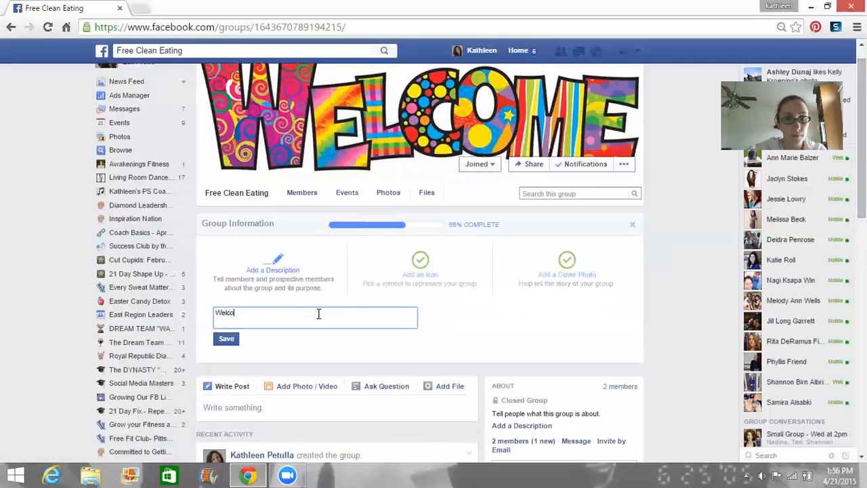
pyautogui.write('mm to our')
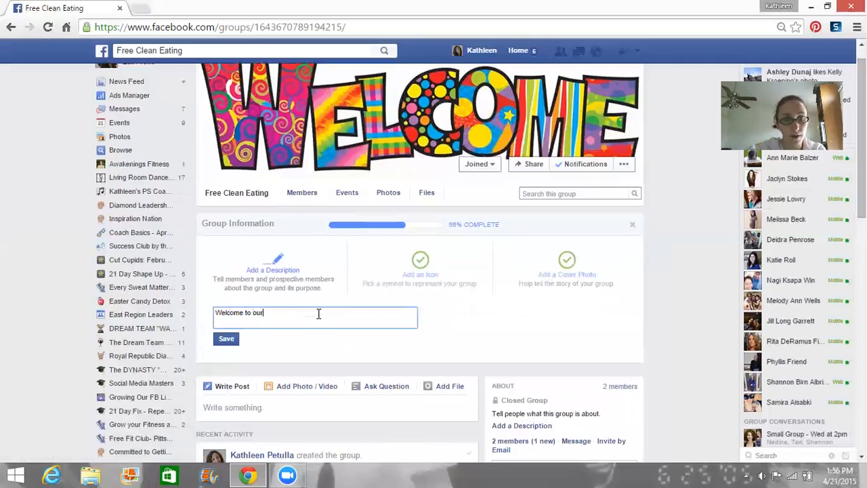
pyautogui.write(' Free Clea')
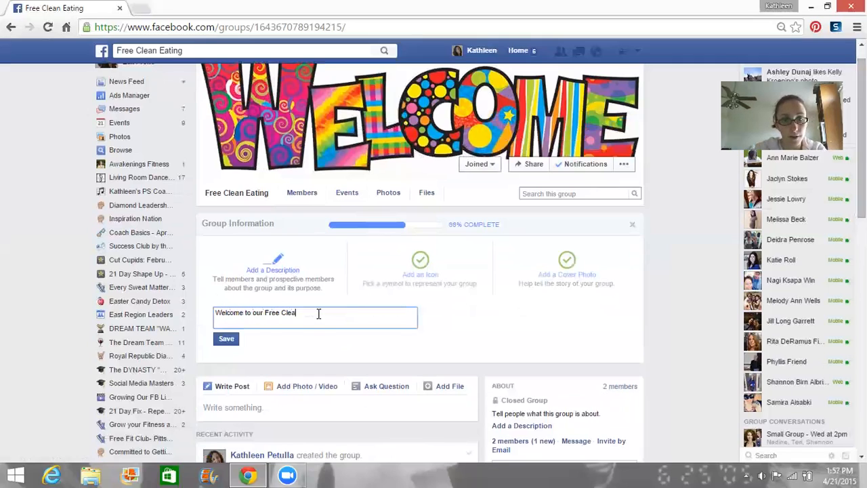
pyautogui.write('n Eating')
pyautogui.press('BackSpace')
pyautogui.press('BackSpace')
pyautogui.press('BackSpace')
pyautogui.press('BackSpace')
pyautogui.write('ting')
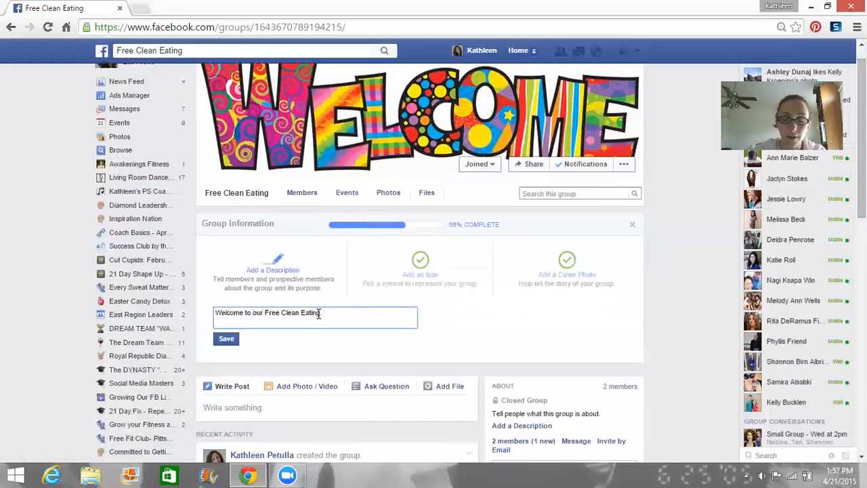
pyautogui.write('.')
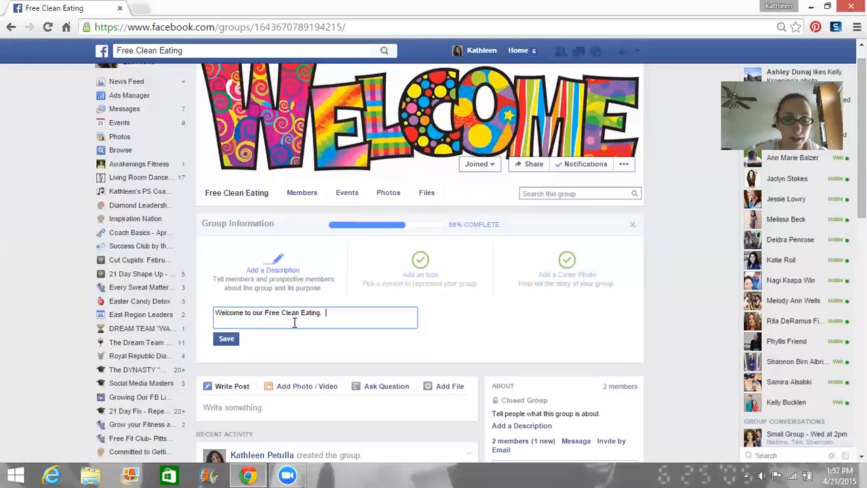
pyautogui.click(227, 340)
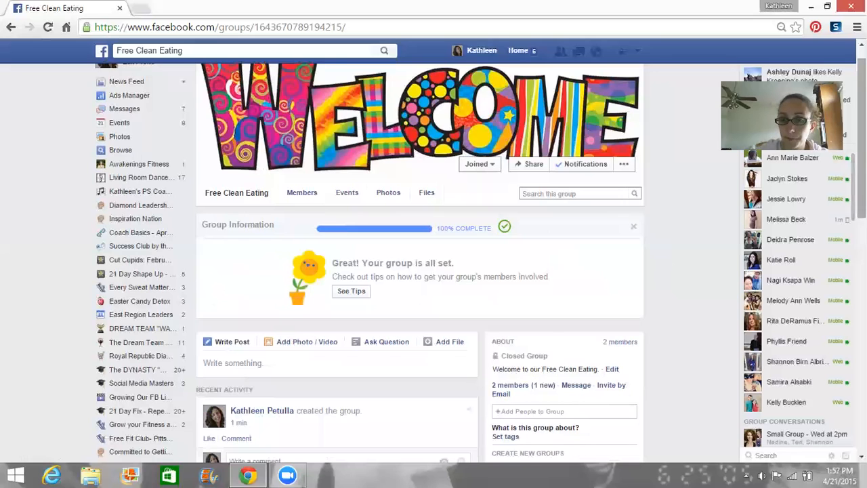
# Step: Scroll to the top and reload the group page to show the recent updates
pyautogui.scroll(-3, 420, 271)
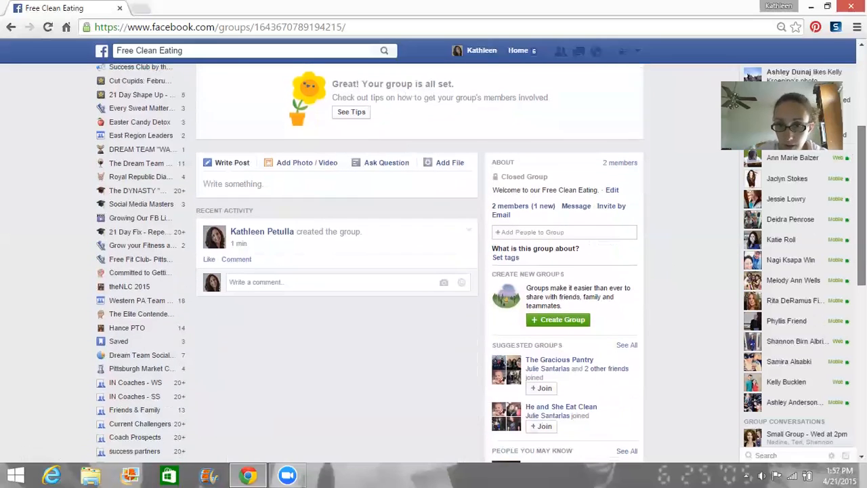
pyautogui.scroll(2, 419, 271)
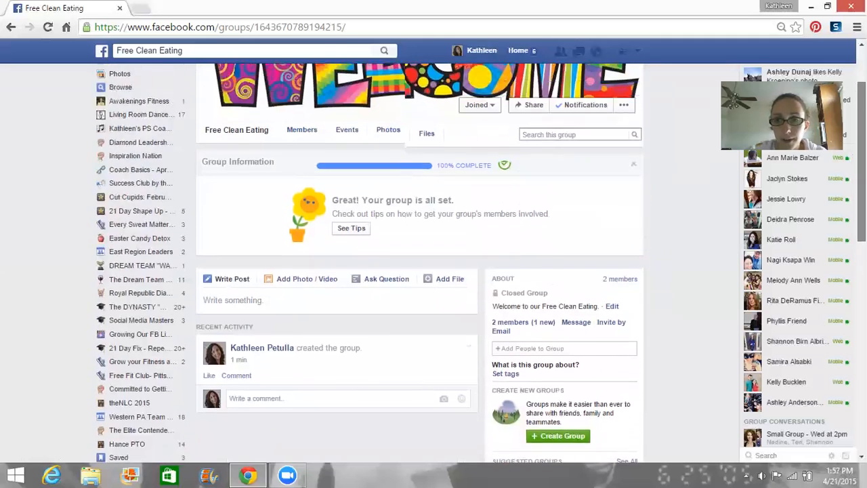
pyautogui.scroll(2, 341, 43)
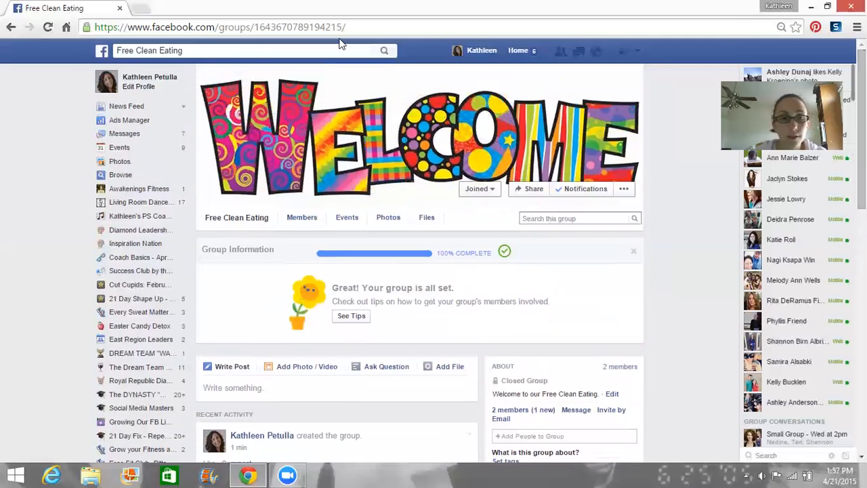
pyautogui.click(47, 26)
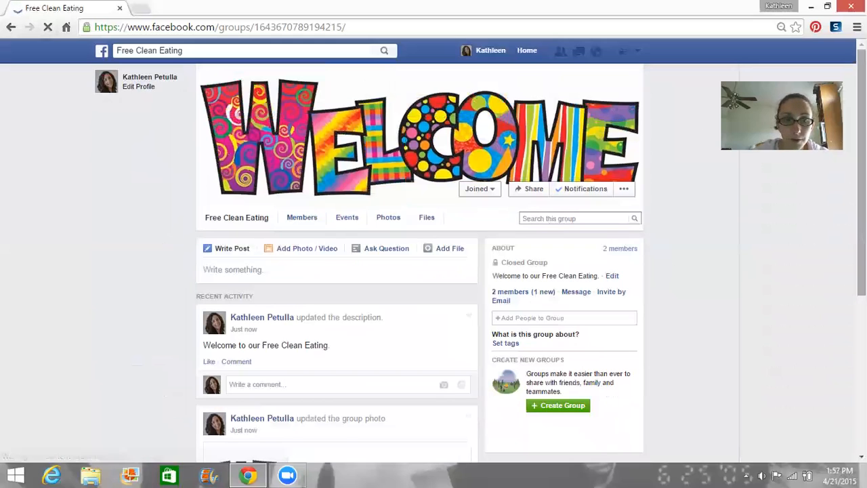
pyautogui.scroll(-2, 434, 257)
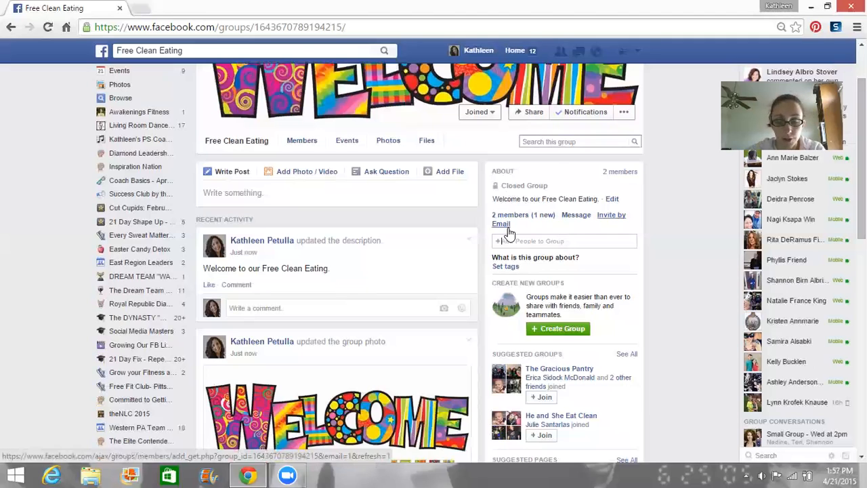
# Step: Add three more friends by name through Add People, bringing the group to 5 members
pyautogui.write('Shann')
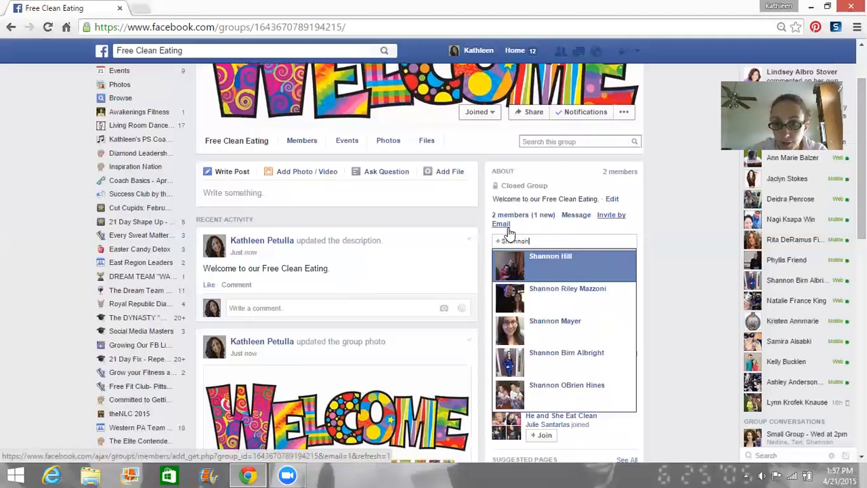
pyautogui.write('on')
pyautogui.press('Down')
pyautogui.press('Down')
pyautogui.press('Down')
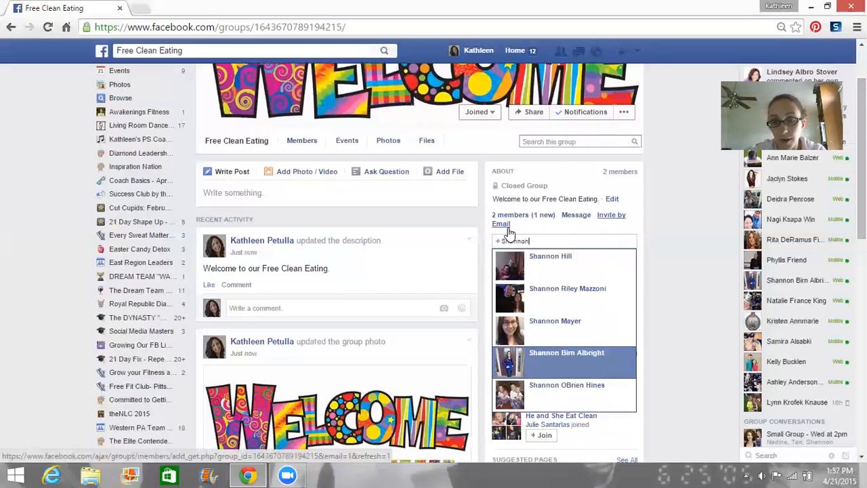
pyautogui.press('Return')
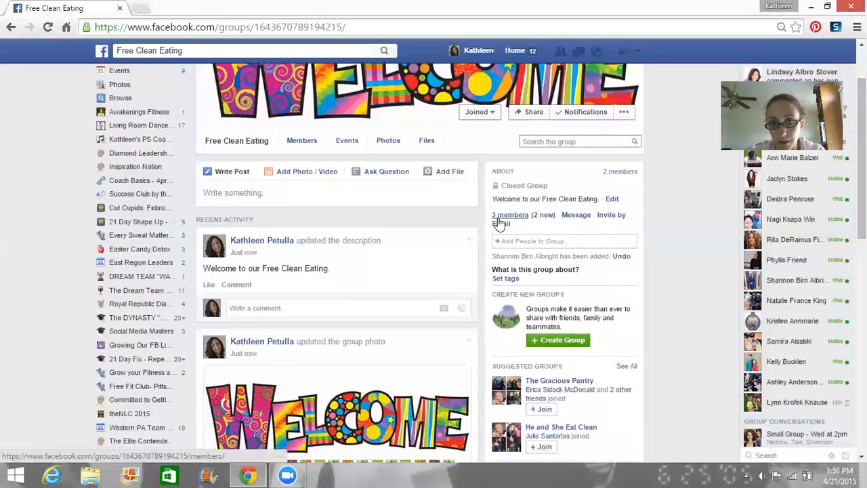
pyautogui.click(512, 240)
pyautogui.write('Te')
pyautogui.press('BackSpace')
pyautogui.write('eri')
pyautogui.press('BackSpace')
pyautogui.press('BackSpace')
pyautogui.press('BackSpace')
pyautogui.press('BackSpace')
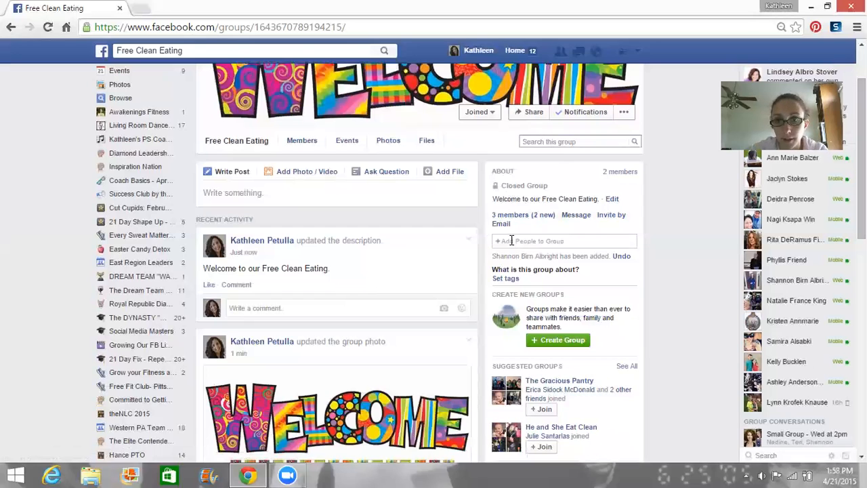
pyautogui.write('Mia')
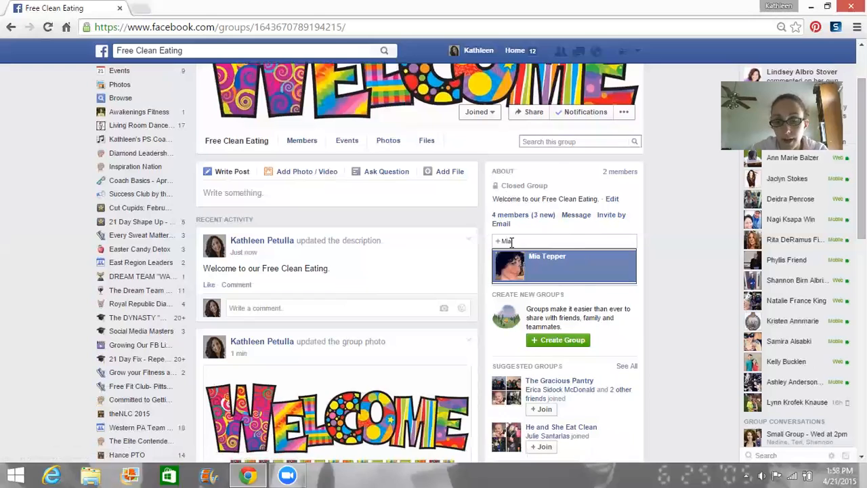
pyautogui.press('Return')
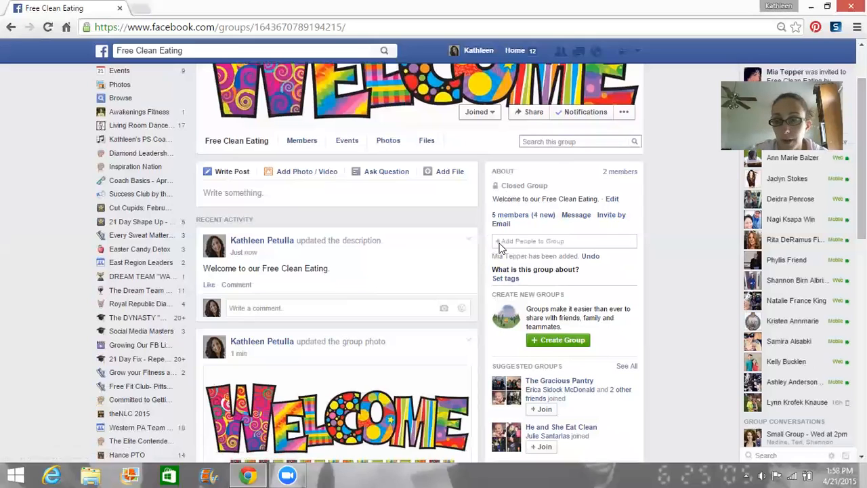
pyautogui.click(290, 307)
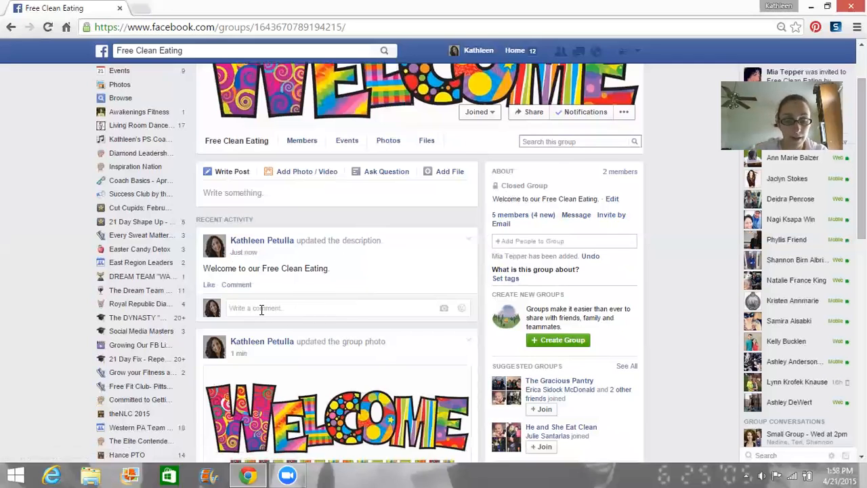
# Step: Start the comment 'Welcome to the group' and @-tag the three new members
pyautogui.write('WElcome')
pyautogui.press('BackSpace')
pyautogui.press('BackSpace')
pyautogui.press('BackSpace')
pyautogui.press('BackSpace')
pyautogui.press('BackSpace')
pyautogui.press('BackSpace')
pyautogui.write('elcome to the group ')
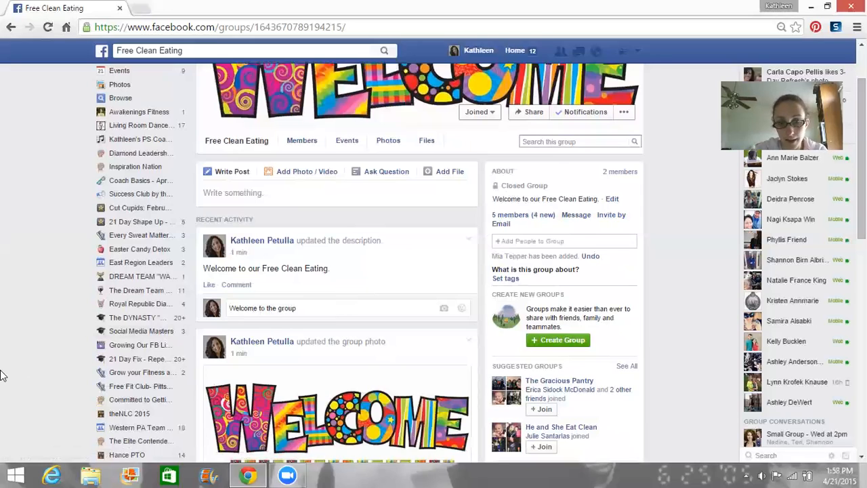
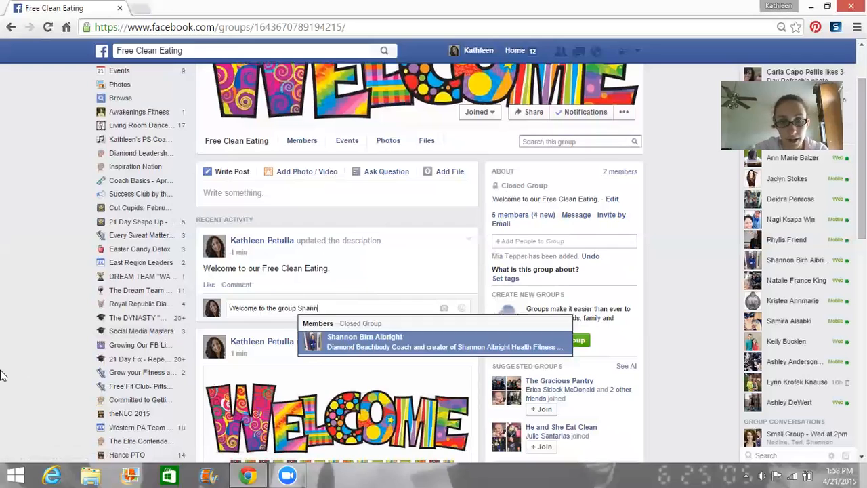
pyautogui.press('Return')
pyautogui.write(', Teri')
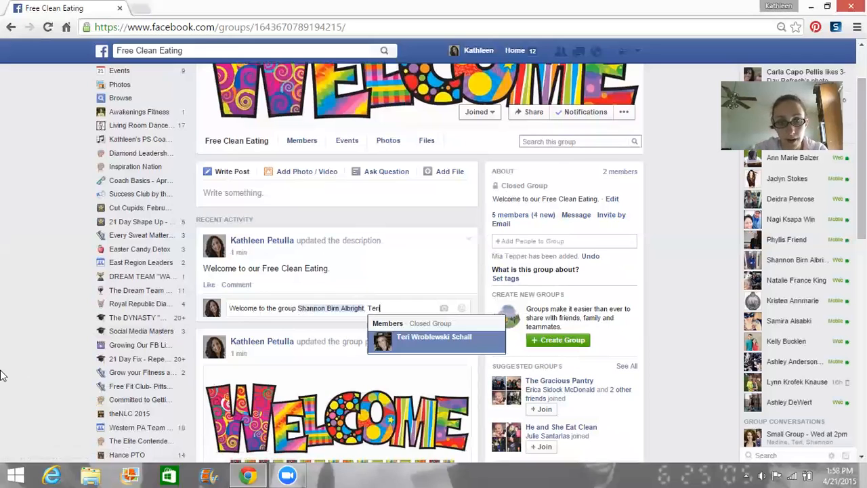
pyautogui.press('Return')
pyautogui.write(', and Mia')
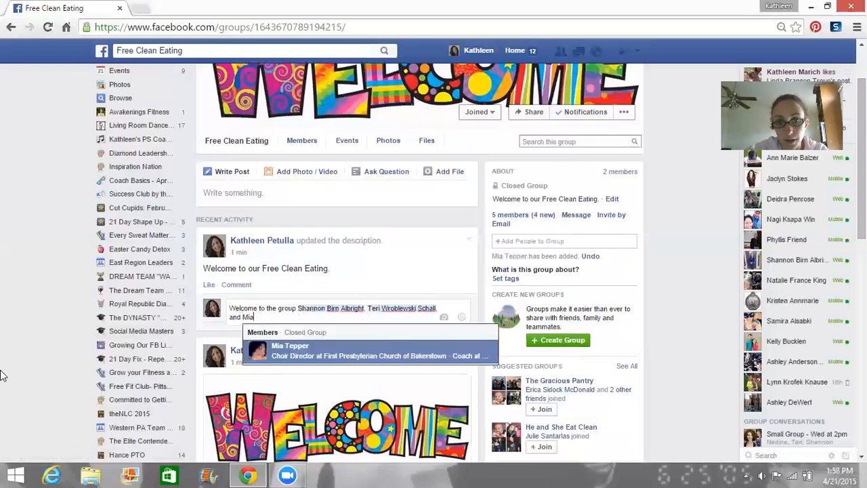
pyautogui.press('Return')
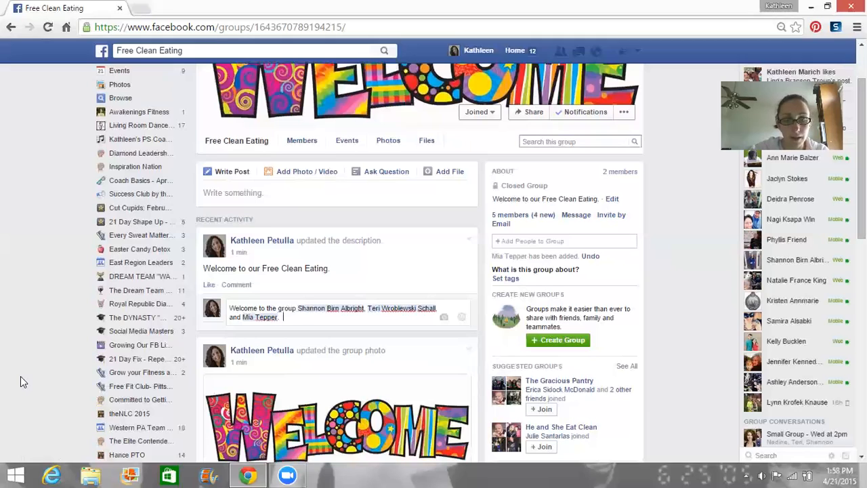
# Step: Finish the comment asking them to like the post, noting it's a test group, and post it
pyautogui.write('Lid')
pyautogui.press('BackSpace')
pyautogui.write('ke this post ')
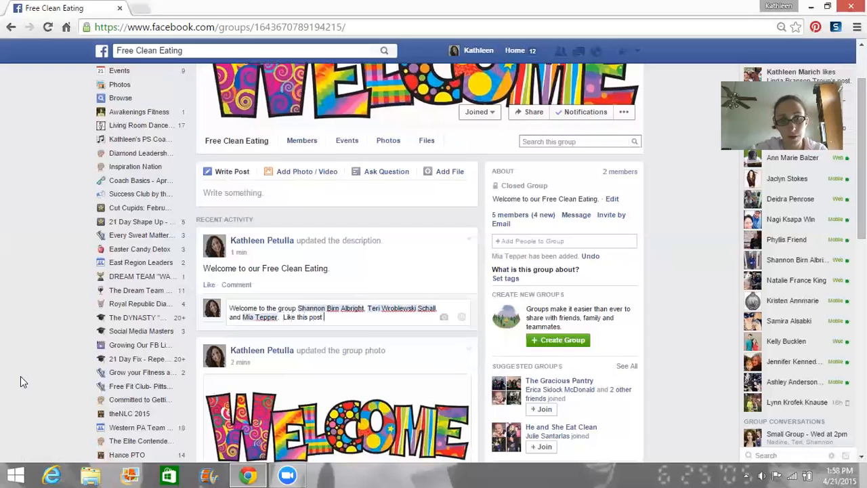
pyautogui.write('son')
pyautogui.write(" know you've found th")
pyautogui.write('e group')
pyautogui.write(". So glad you're")
pyautogui.write(' here with us')
pyautogui.write('! :) ')
pyautogui.write(' (This is a')
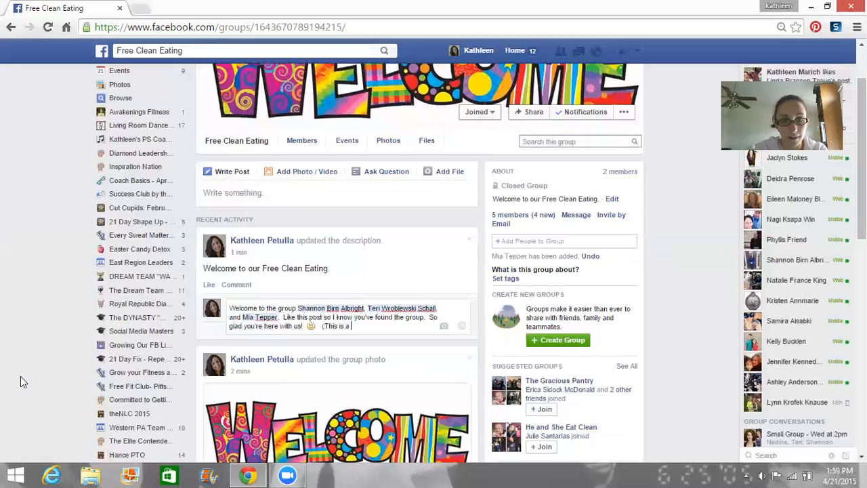
pyautogui.write(' test group')
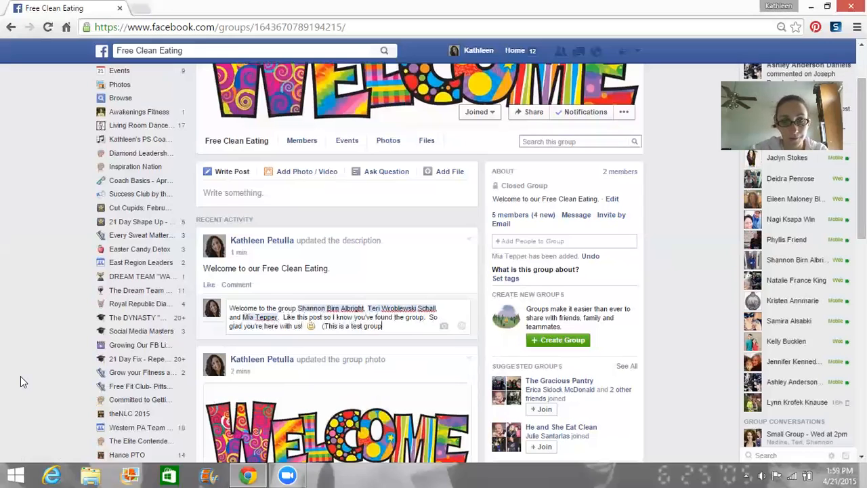
pyautogui.write(', thanks!!')
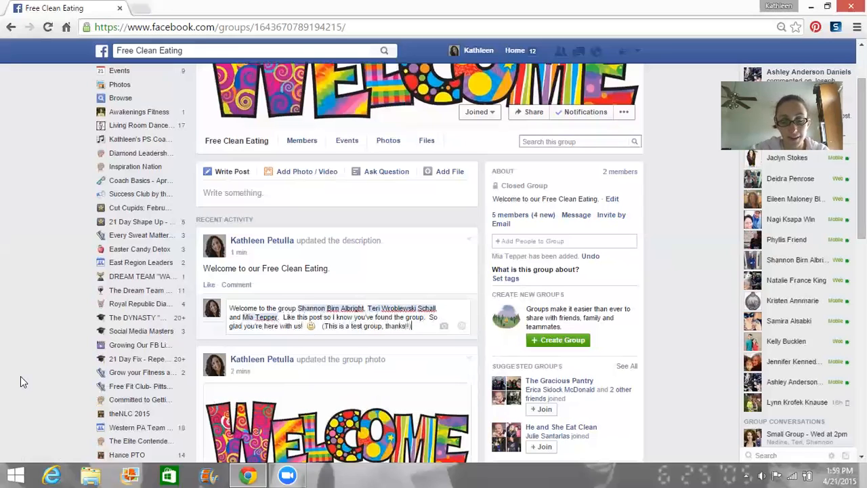
pyautogui.write(')')
pyautogui.press('Return')
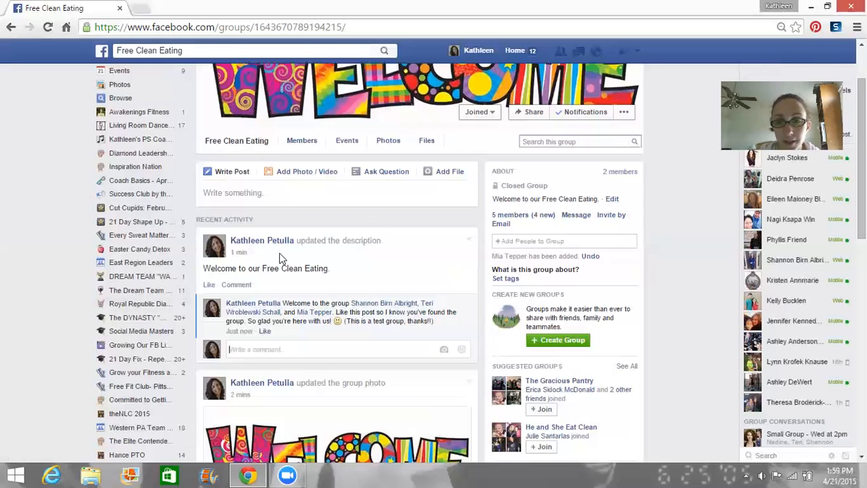
# Step: Make the third member on Free Clean Eating's Members page a group admin and verify it
pyautogui.click(507, 215)
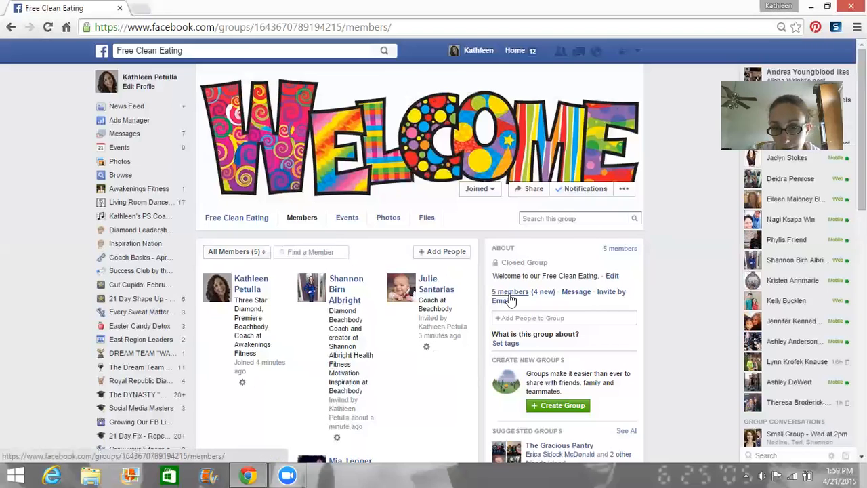
pyautogui.click(425, 352)
pyautogui.click(440, 368)
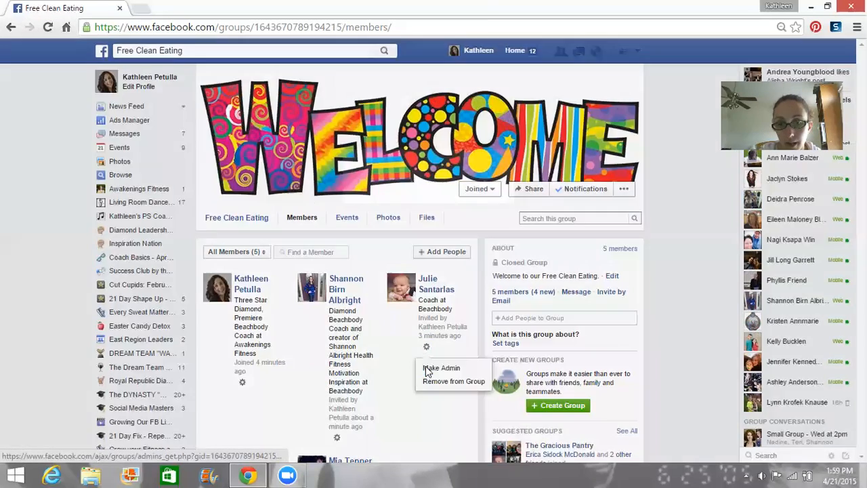
pyautogui.click(486, 212)
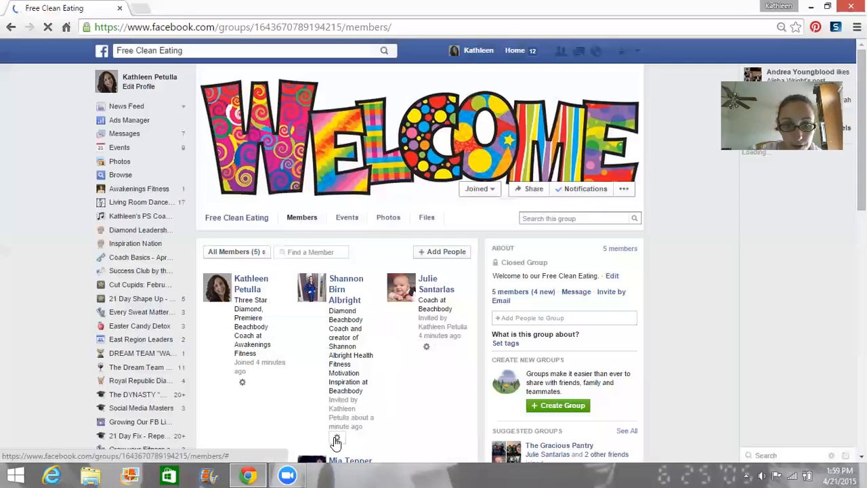
pyautogui.click(426, 347)
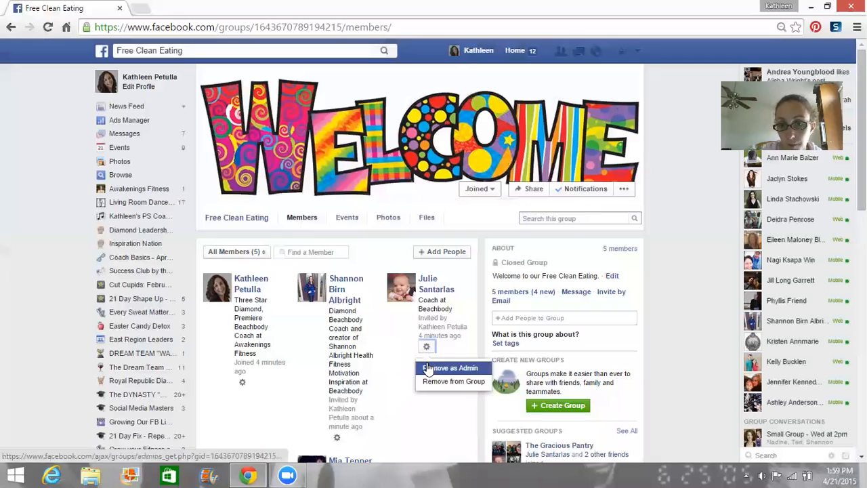